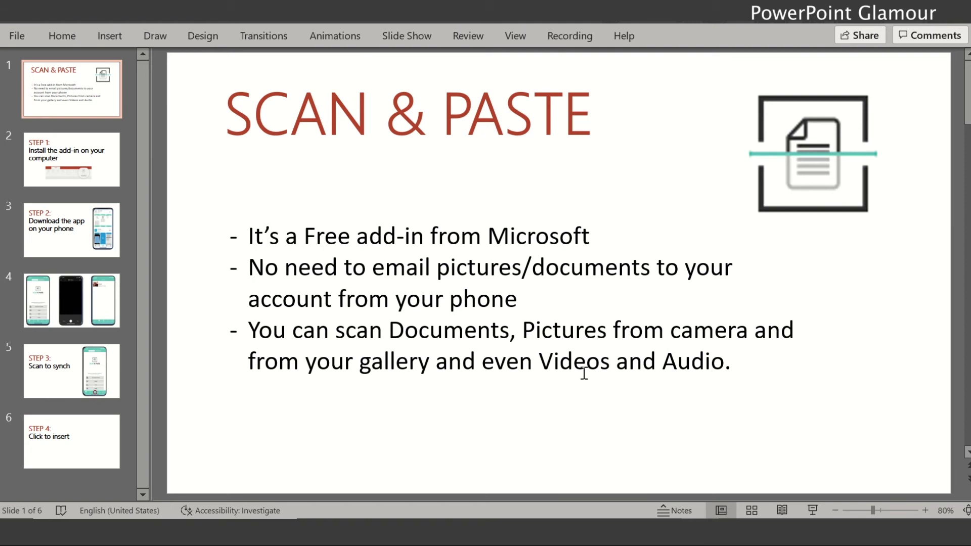
# Show slide 2, 'STEP 1: Install the add-in on your computer'.
pyautogui.click(64, 160)
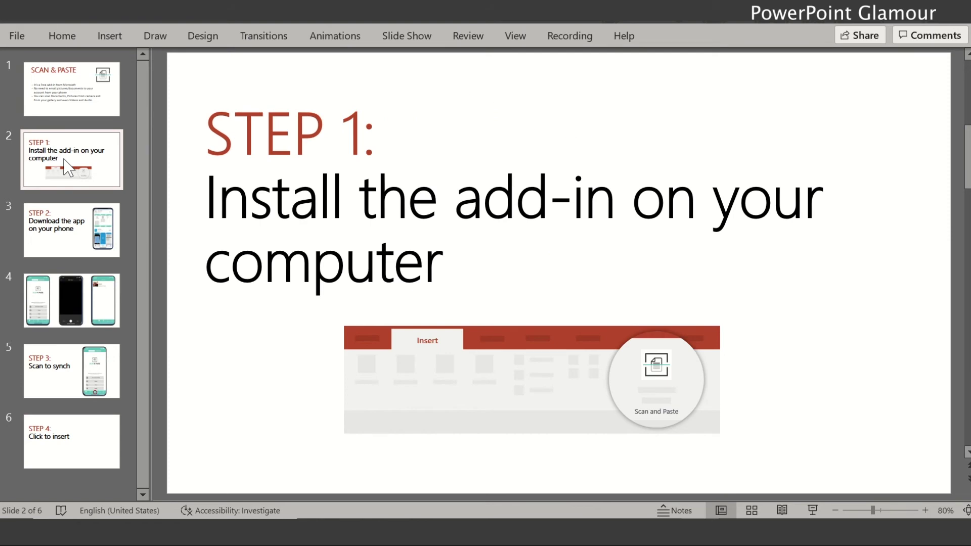
# Open the Office Add-ins store through Insert > Add-ins > Get Add-ins.
pyautogui.click(106, 37)
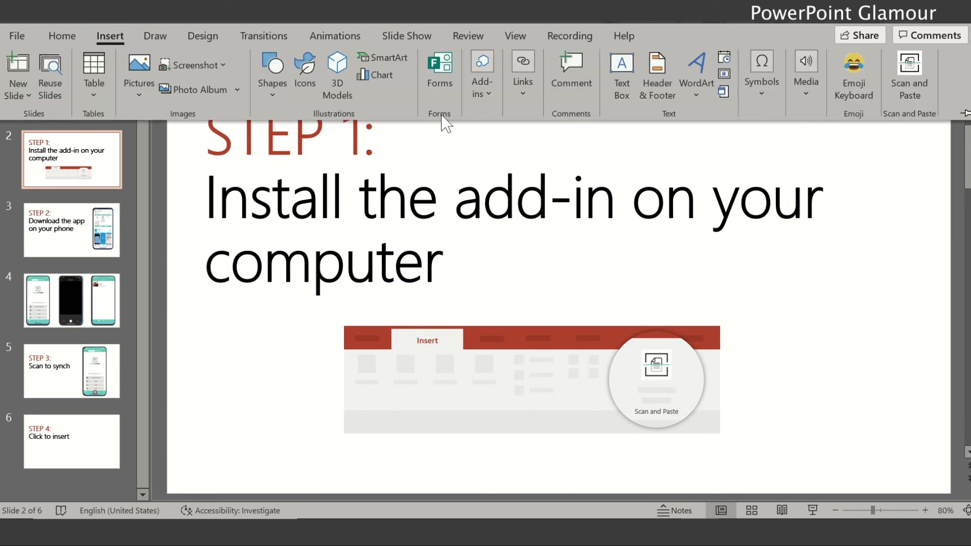
pyautogui.click(484, 95)
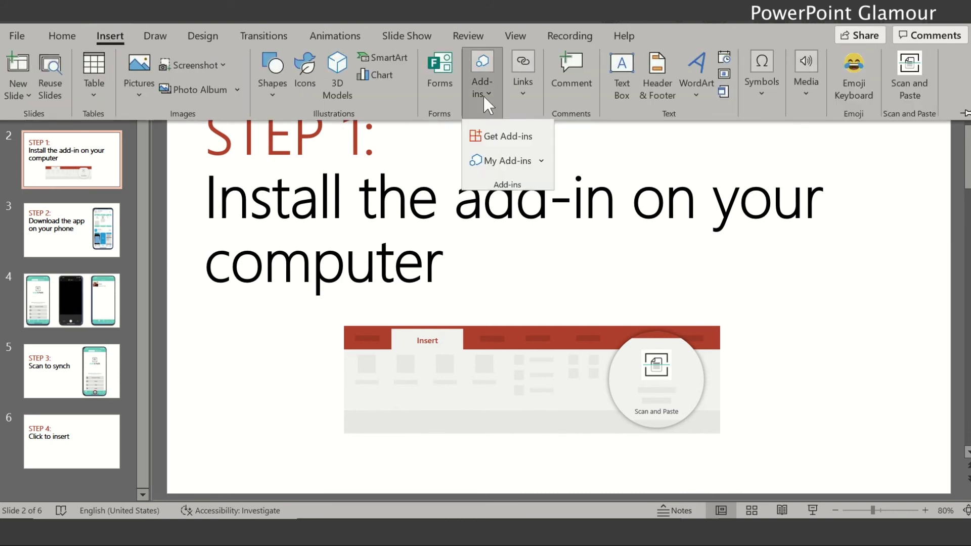
pyautogui.click(512, 145)
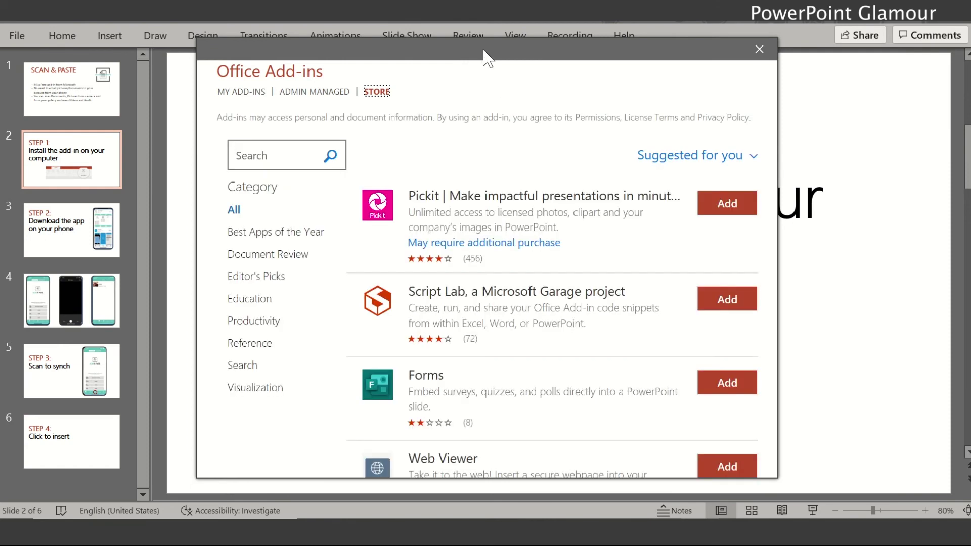
# Search the store for 'scan and paste' to find Scan&Paste for Office 365, then close it.
pyautogui.moveTo(485, 58); pyautogui.dragTo(522, 245)
pyautogui.moveTo(509, 187); pyautogui.dragTo(507, 87)
pyautogui.click(297, 192)
pyautogui.write('scan')
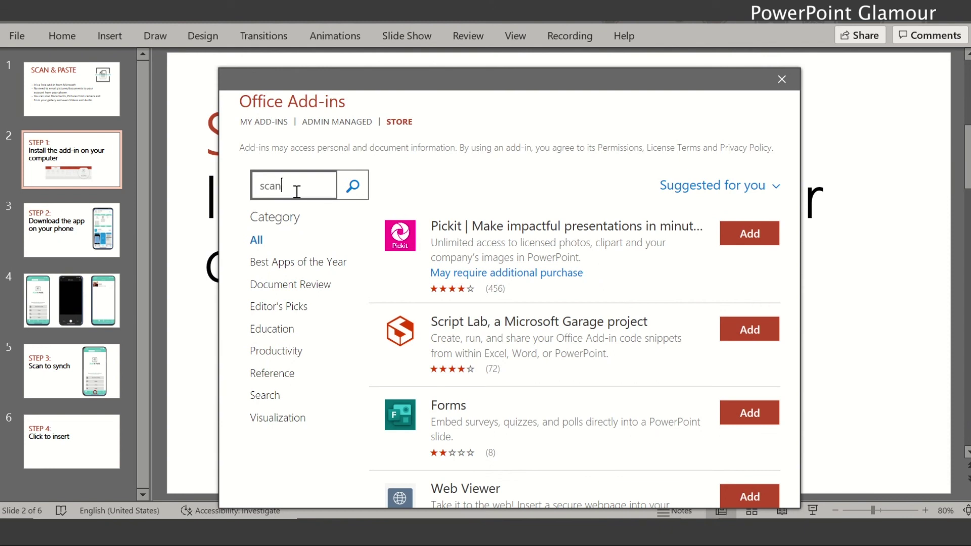
pyautogui.write(' and paste')
pyautogui.click(353, 192)
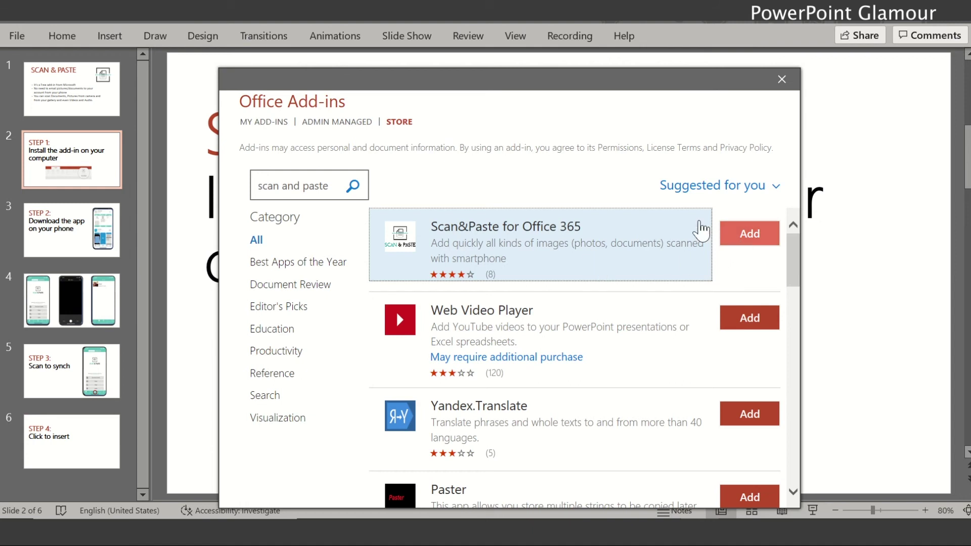
pyautogui.click(782, 81)
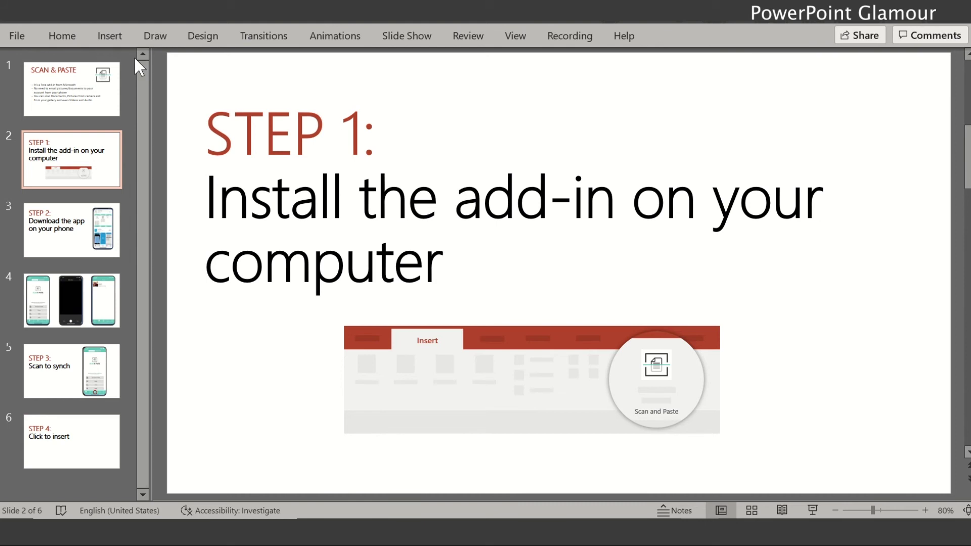
# Check the Insert ribbon for Scan and Paste, then show slide 3, 'STEP 2: Download the app on your phone'.
pyautogui.click(110, 34)
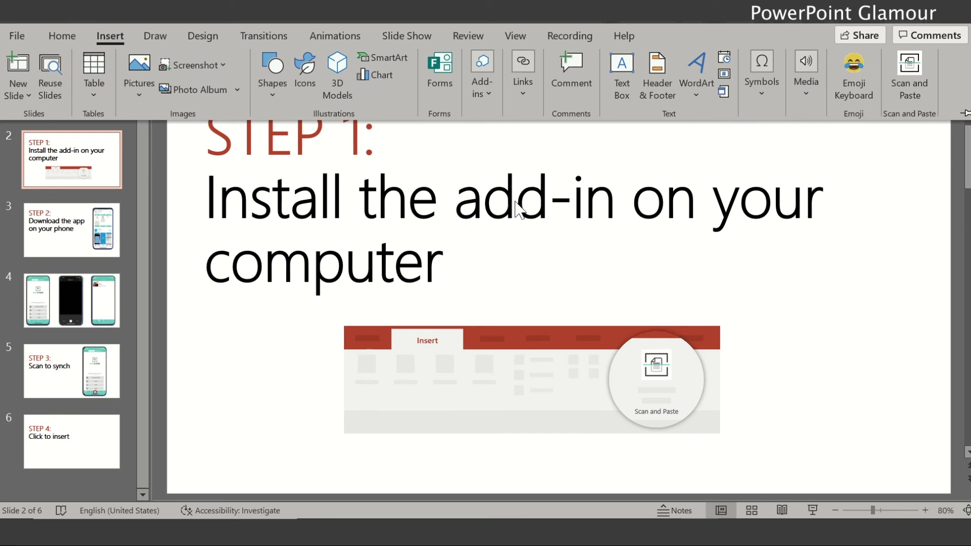
pyautogui.click(75, 235)
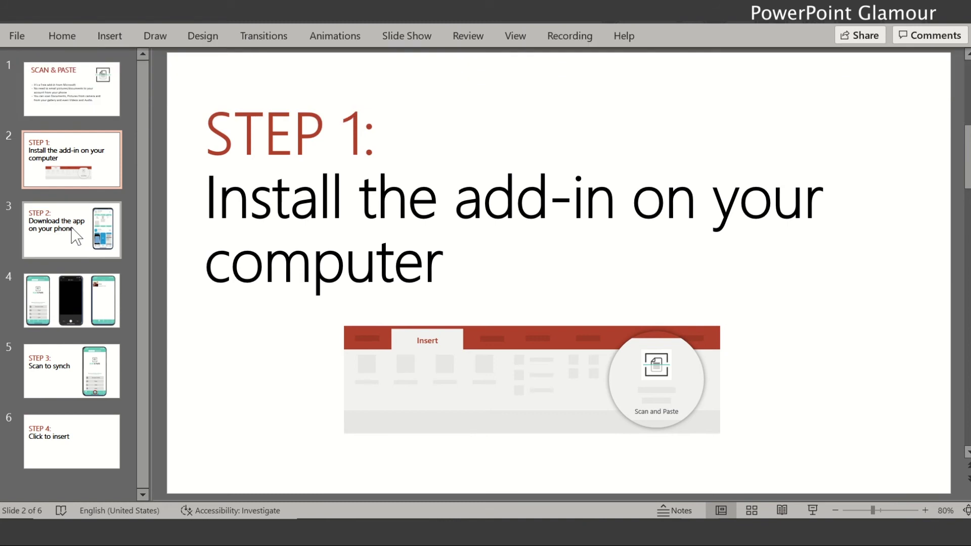
pyautogui.click(76, 236)
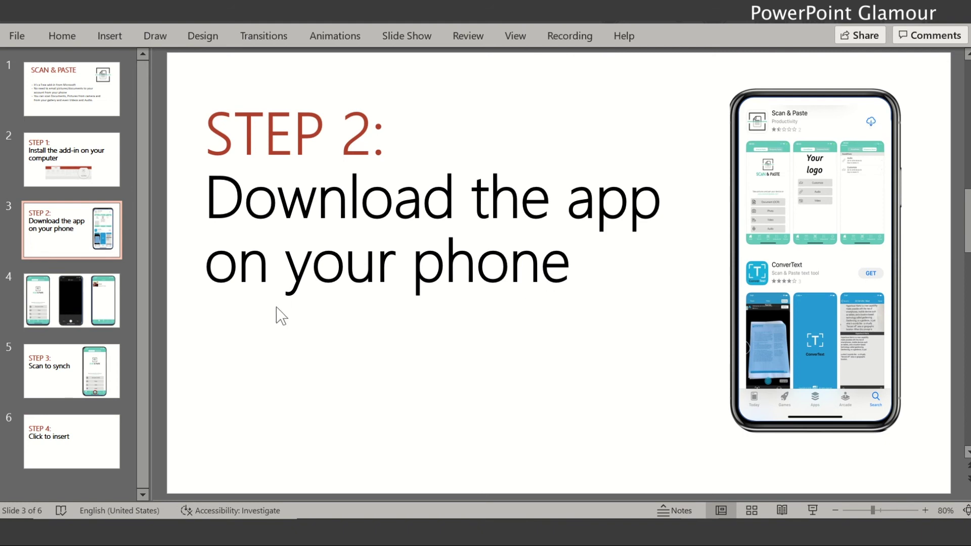
# Display slide 4 with the home menu, camera and My files phone screenshots.
pyautogui.click(90, 296)
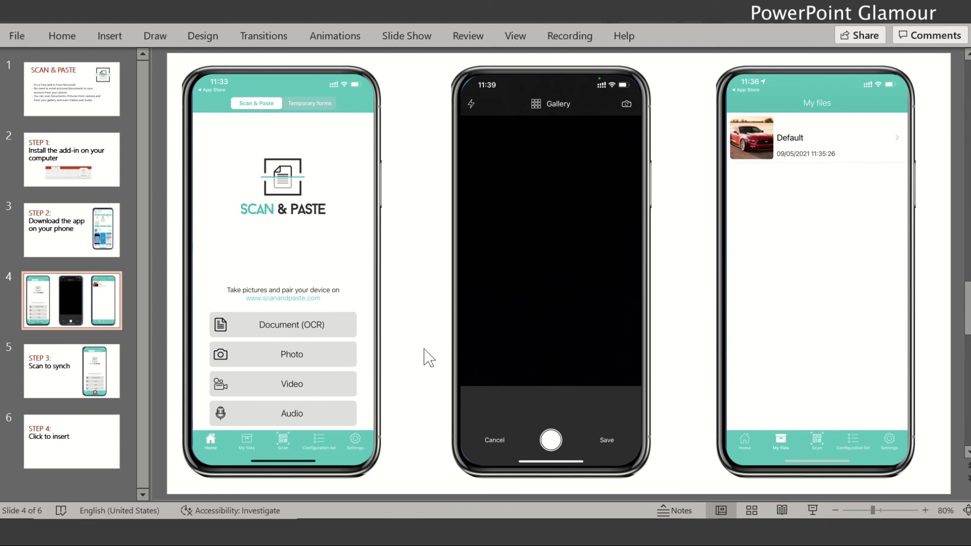
# Show slide 5, 'STEP 3: Scan to synch', after briefly revisiting slide 4.
pyautogui.click(78, 374)
pyautogui.click(370, 346)
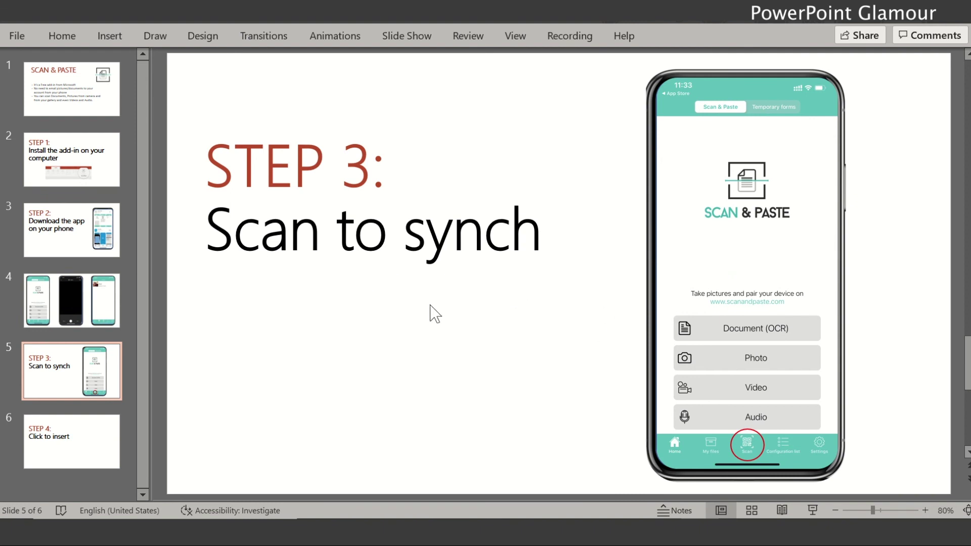
pyautogui.click(91, 311)
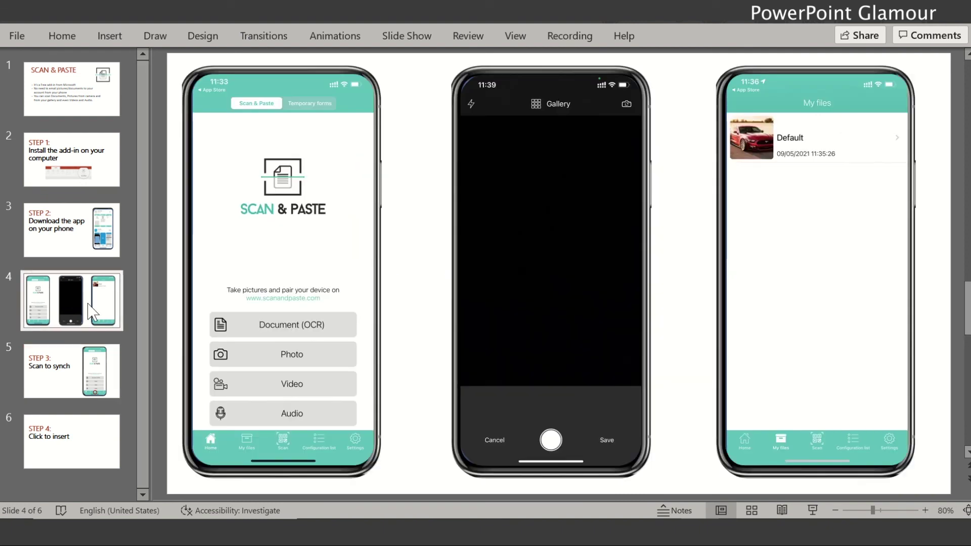
pyautogui.click(85, 374)
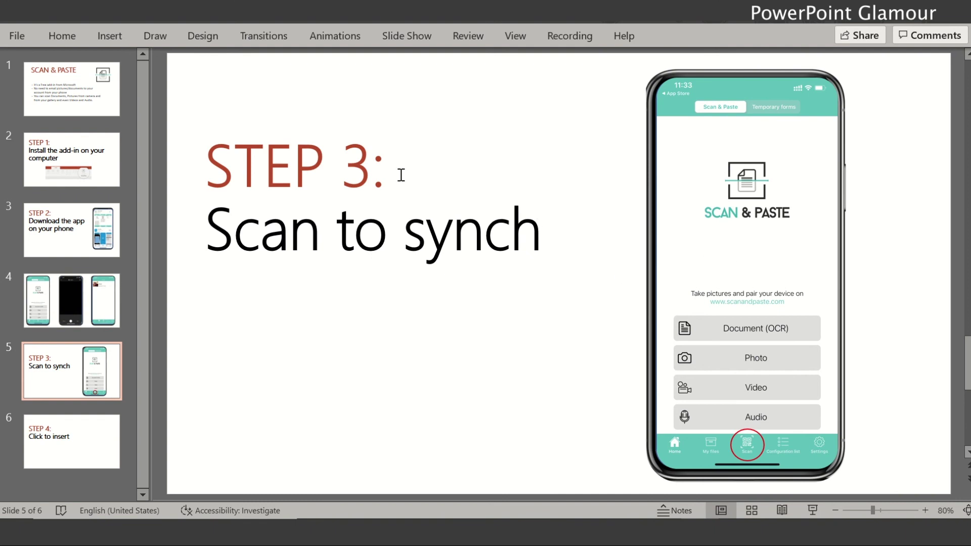
# Open the Scan and Paste task pane from the Insert ribbon on slide 5.
pyautogui.click(123, 36)
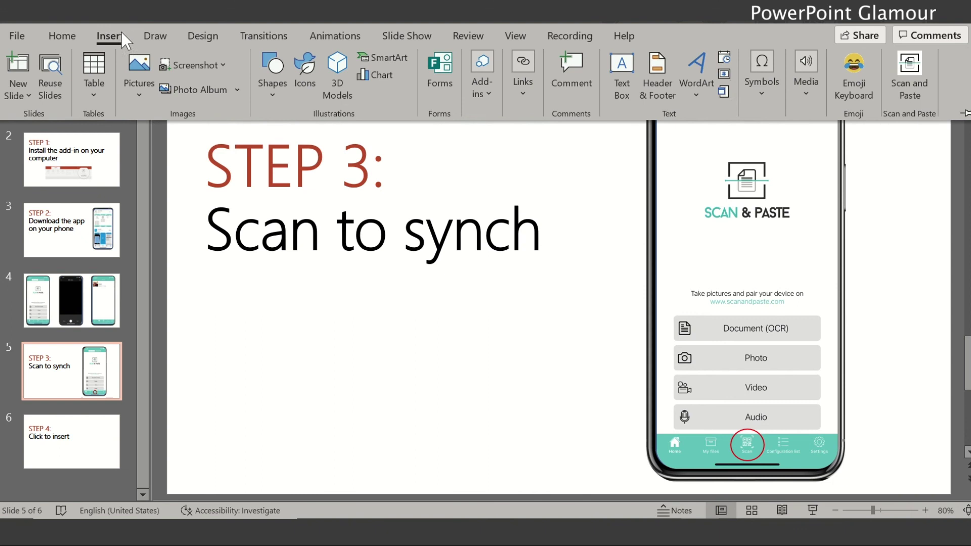
pyautogui.click(910, 71)
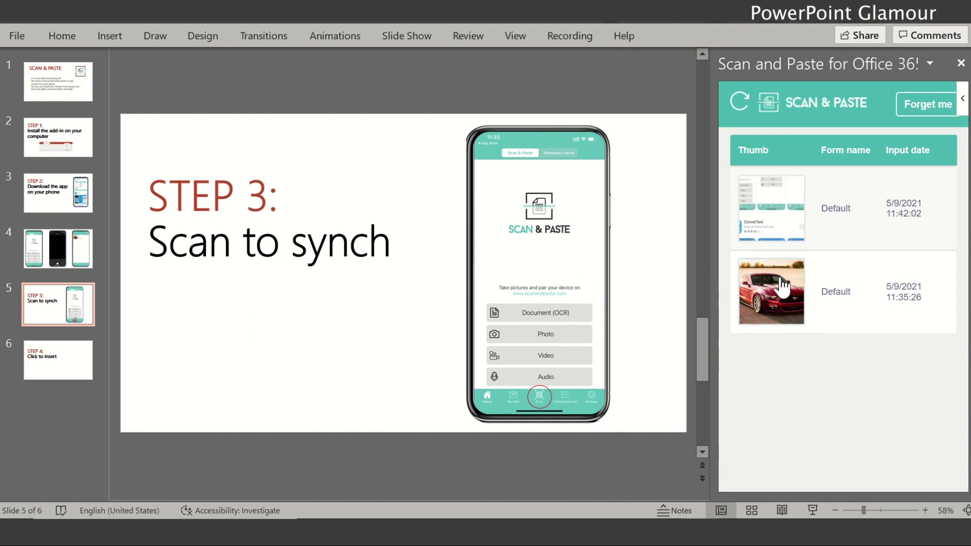
# Insert the red car Photo.jpg scan onto slide 6 and dismiss Design Ideas.
pyautogui.click(42, 357)
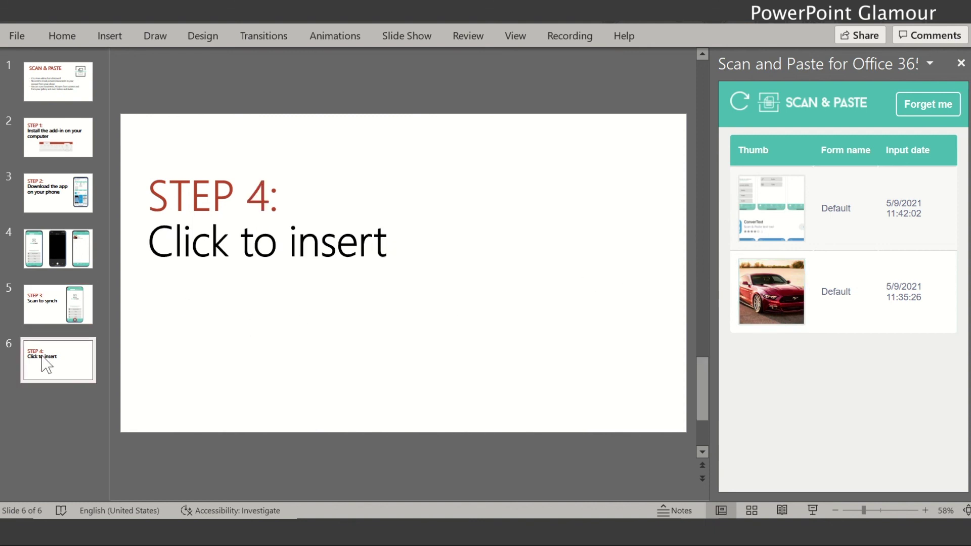
pyautogui.click(768, 301)
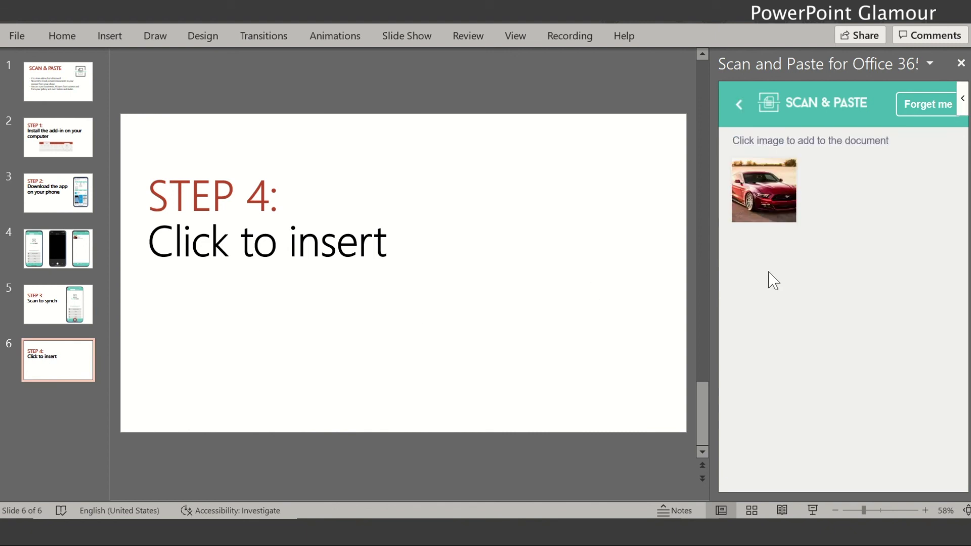
pyautogui.click(754, 201)
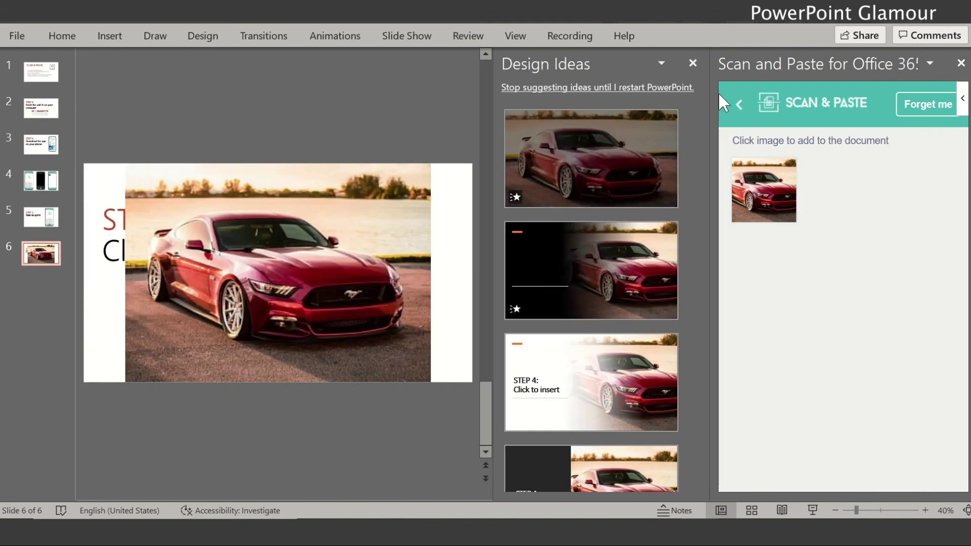
pyautogui.click(694, 62)
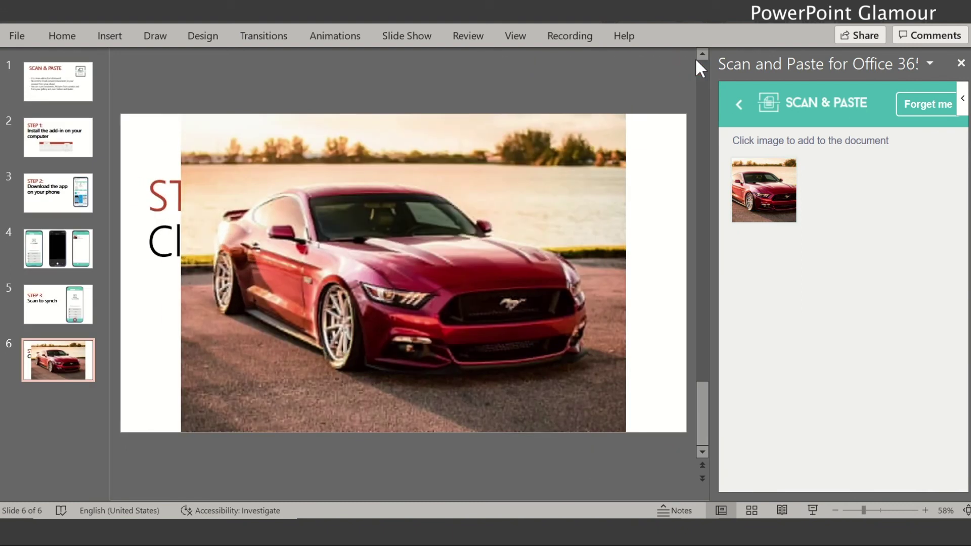
# Shrink the red car photo from its top-left corner and place it right of the STEP 4 title.
pyautogui.click(360, 296)
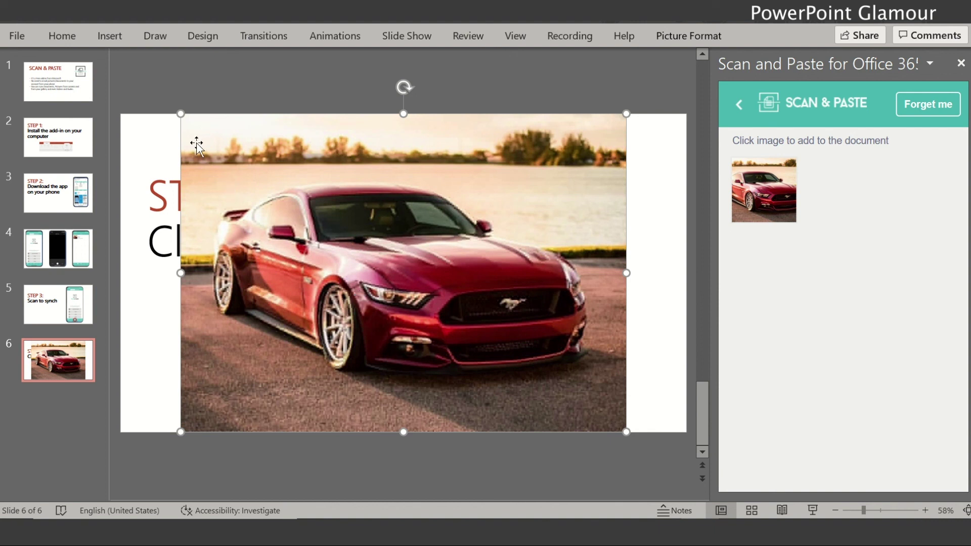
pyautogui.moveTo(181, 115); pyautogui.dragTo(432, 277)
pyautogui.moveTo(476, 311); pyautogui.dragTo(499, 223)
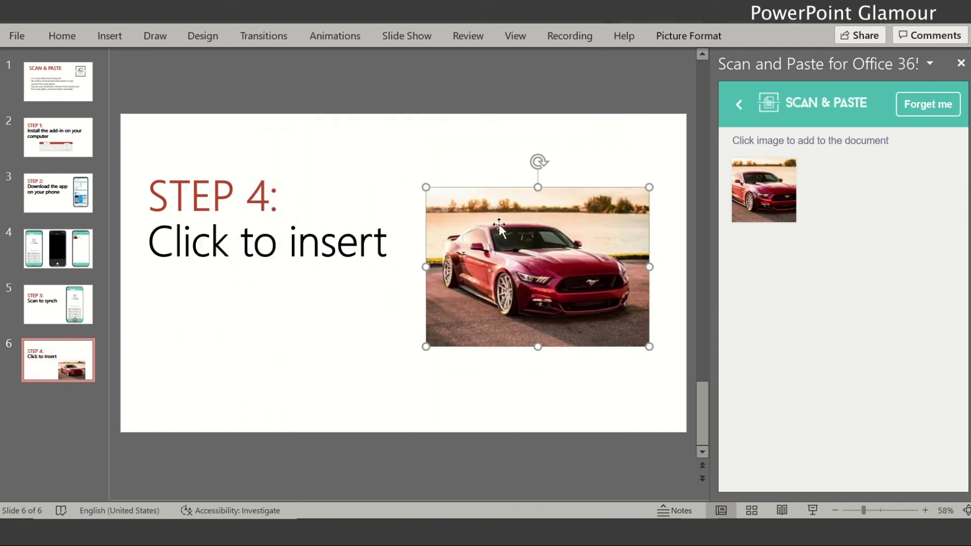
pyautogui.click(65, 255)
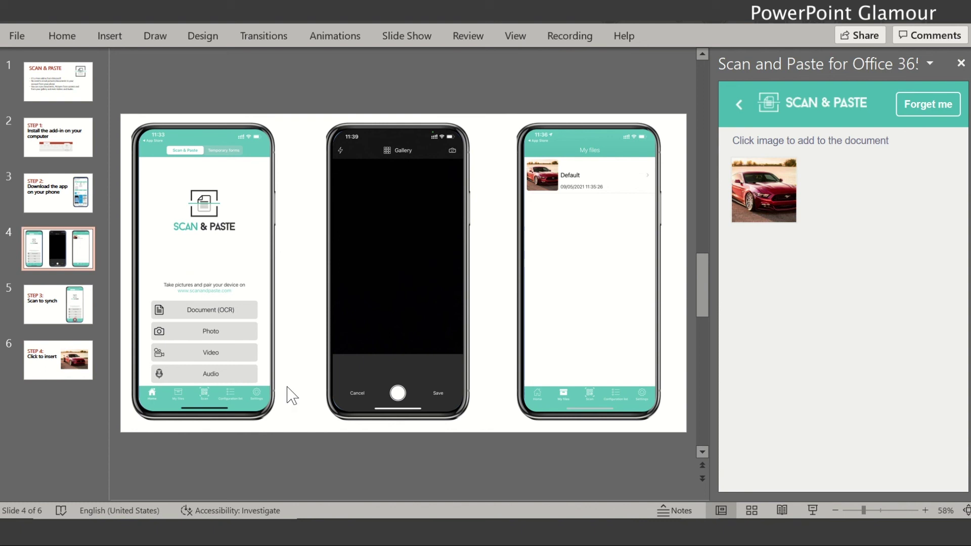
# Page through slides 3, 4, 5 and 6 to review the deck.
pyautogui.click(66, 209)
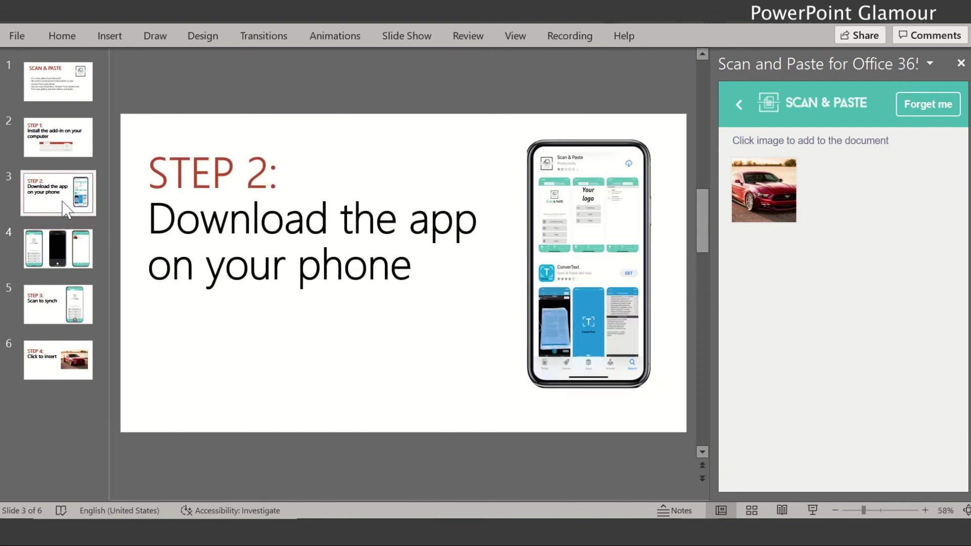
pyautogui.click(67, 256)
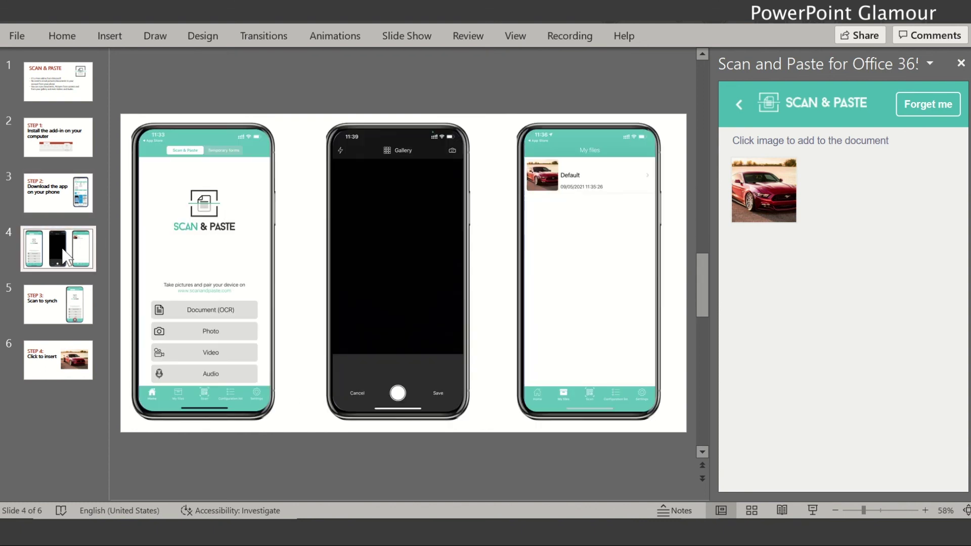
pyautogui.click(64, 303)
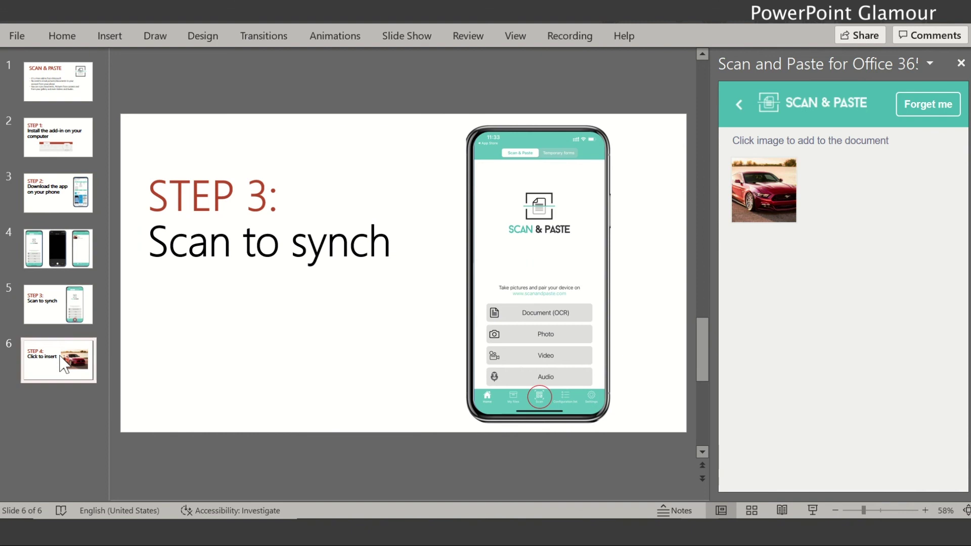
pyautogui.click(61, 350)
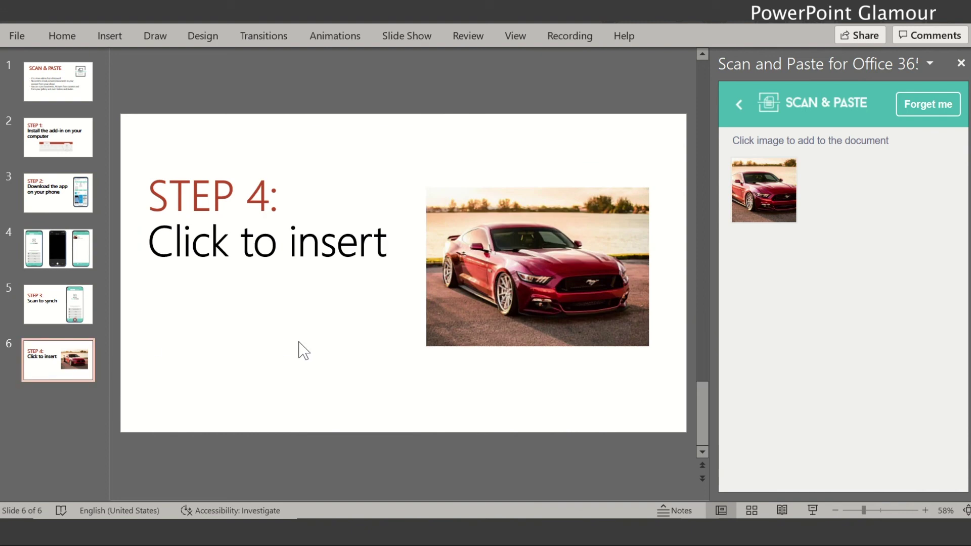